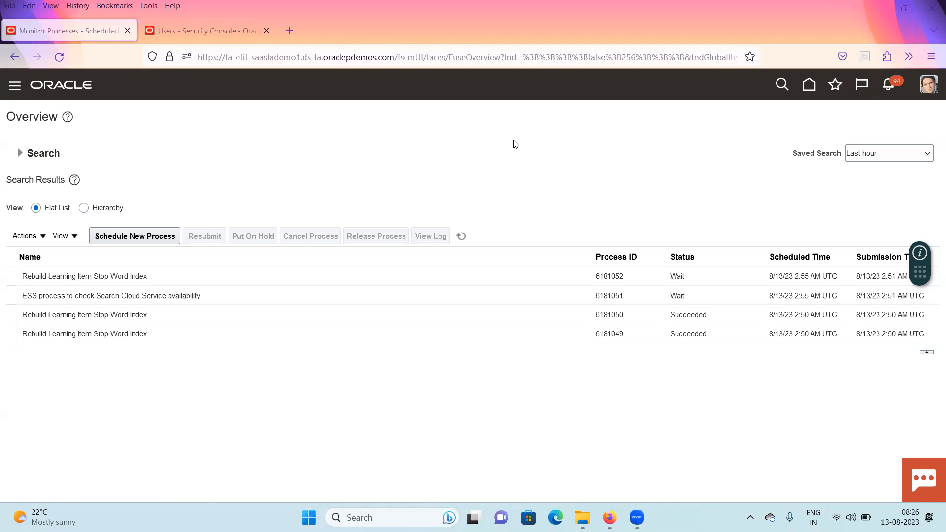
Schedule a new Inactivate Suppliers job, finding it by searching the job name with In%Supp%
left_click(159, 239)
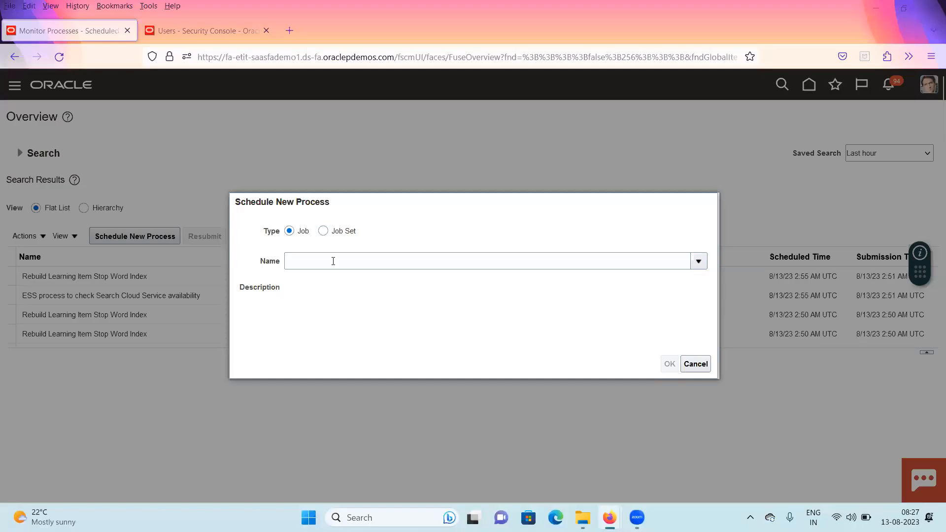
left_click(333, 261)
type("In%Supp%")
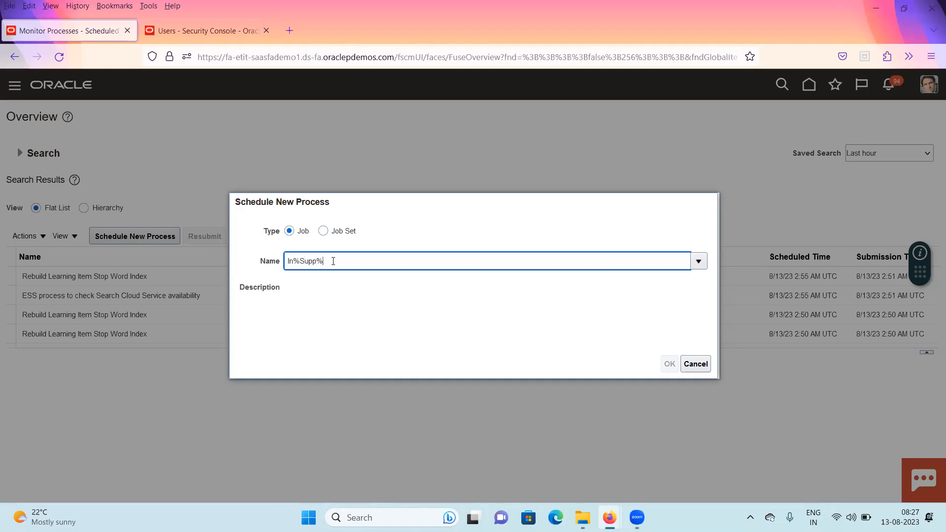
key("Tab")
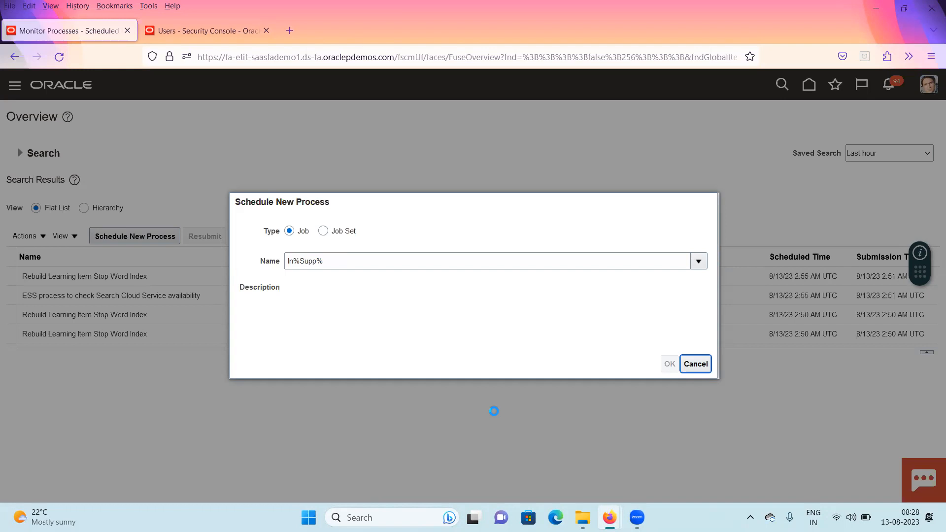
left_click(811, 4)
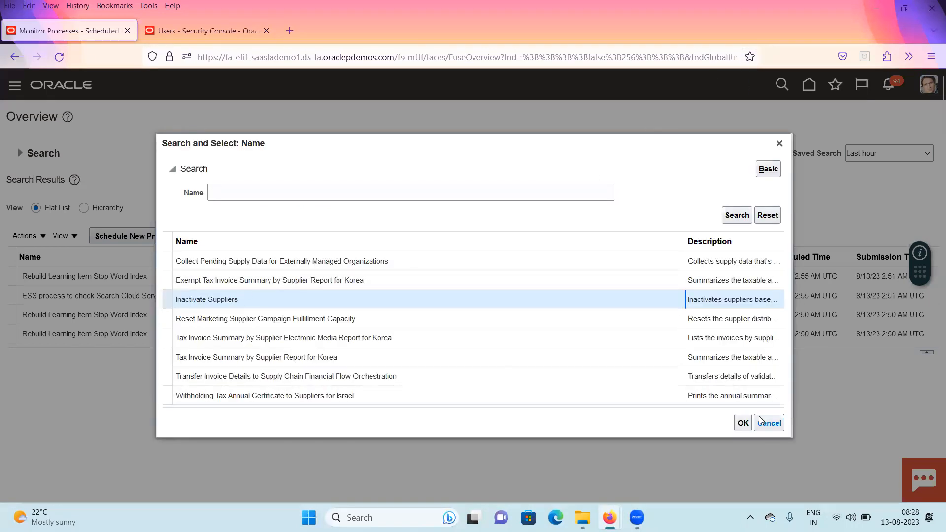
left_click(743, 423)
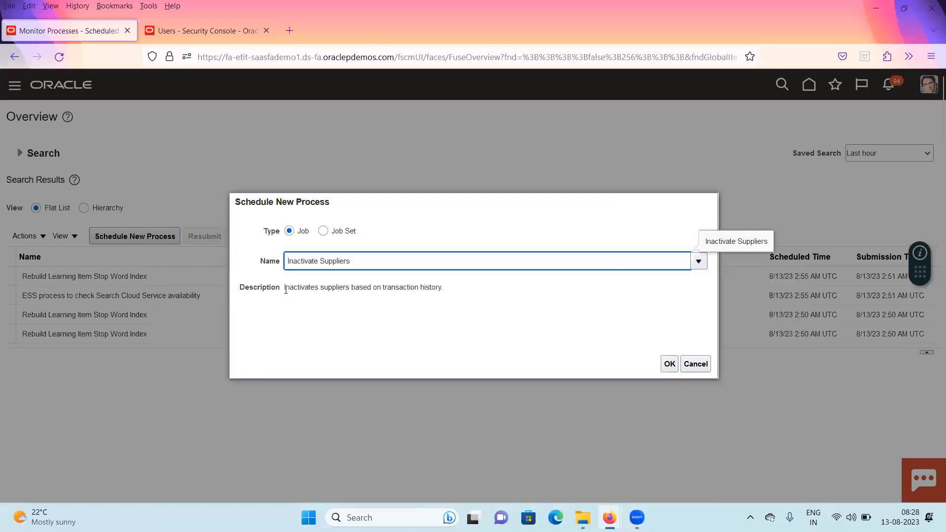
left_click_drag(285, 288, 371, 287)
left_click_drag(442, 287, 445, 290)
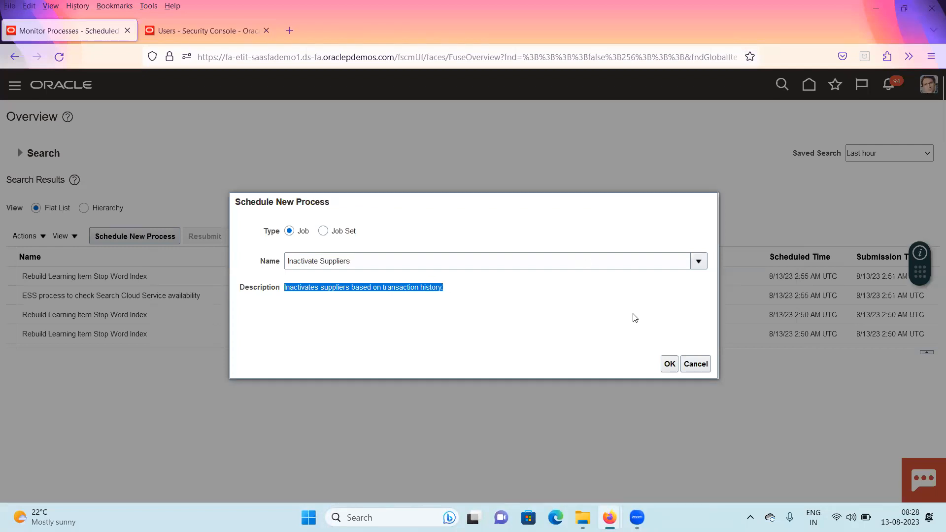
left_click(670, 365)
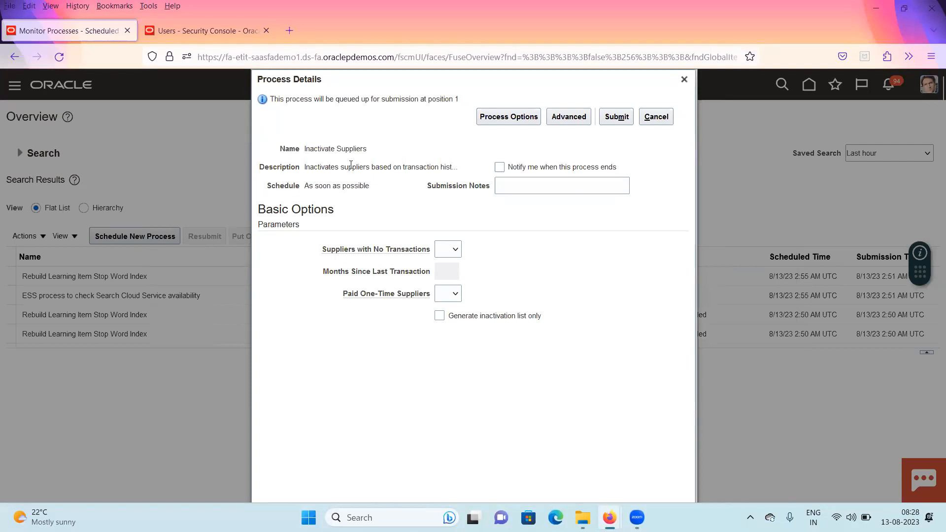
Set the Suppliers with No Transactions parameter to Yes
left_click_drag(323, 255, 438, 250)
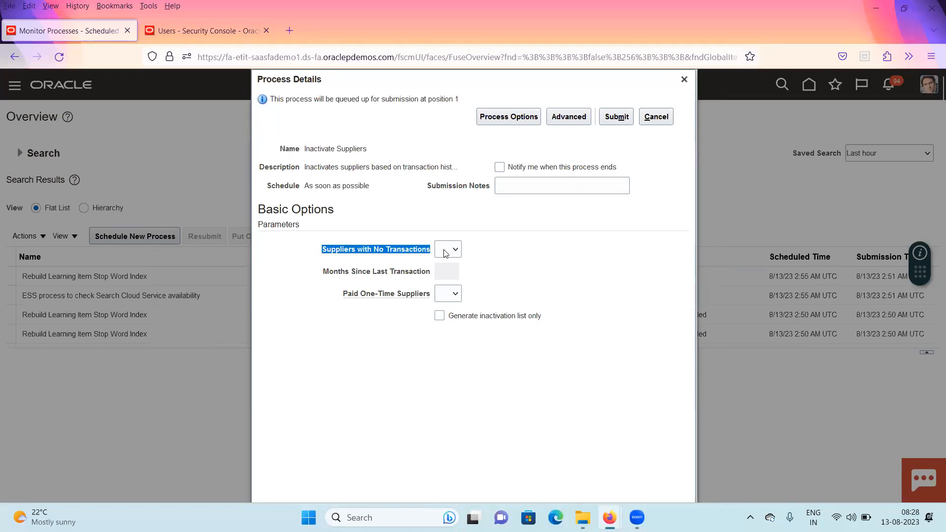
left_click(456, 251)
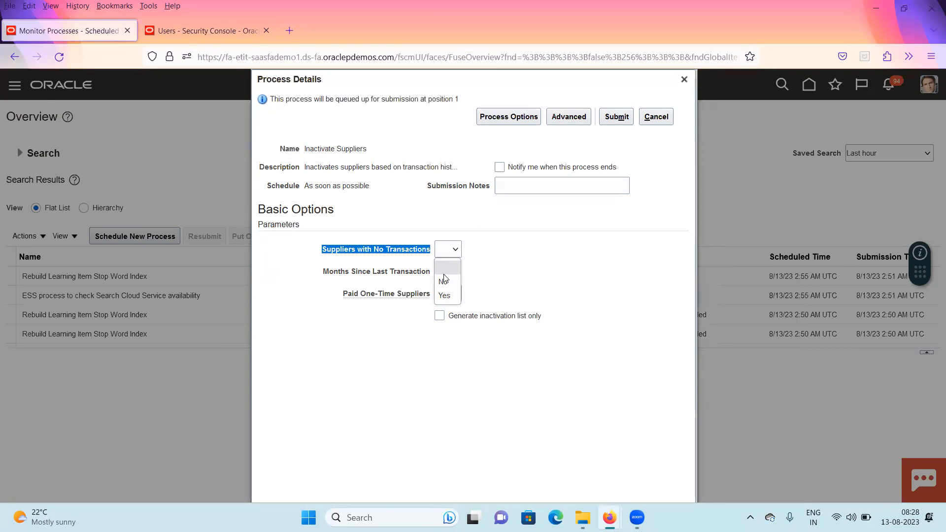
left_click(444, 296)
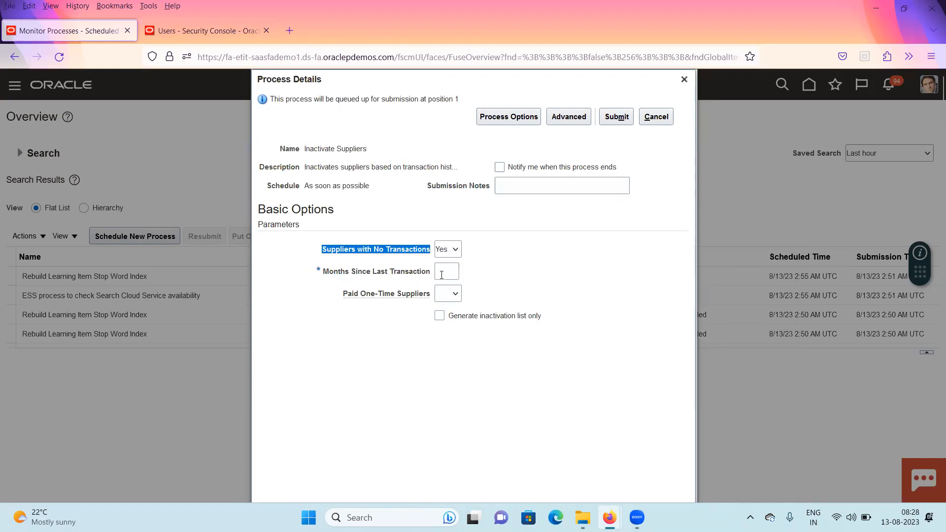
Set Months Since Last Transaction to 24
left_click(447, 273)
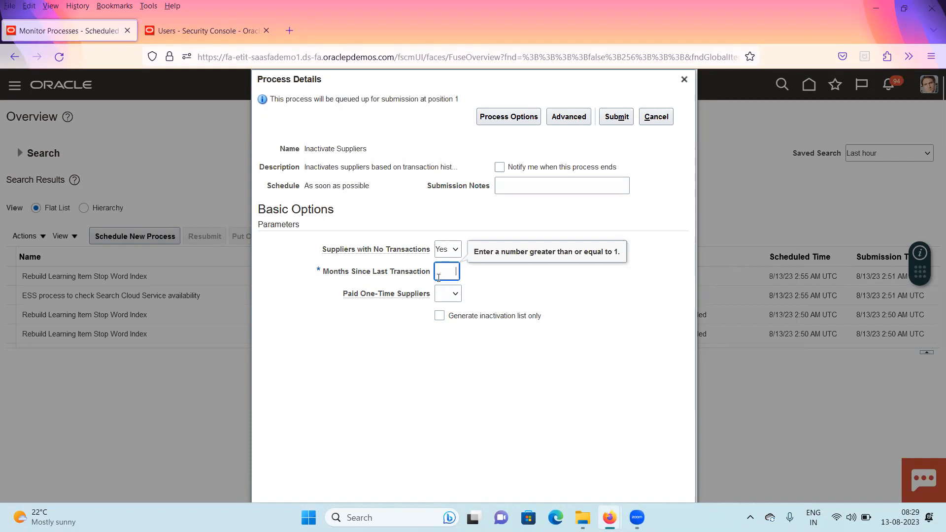
type("24")
left_click(498, 274)
mouse_move(327, 250)
left_click(445, 271)
Set the Paid One-Time Suppliers parameter to Yes
left_click(456, 295)
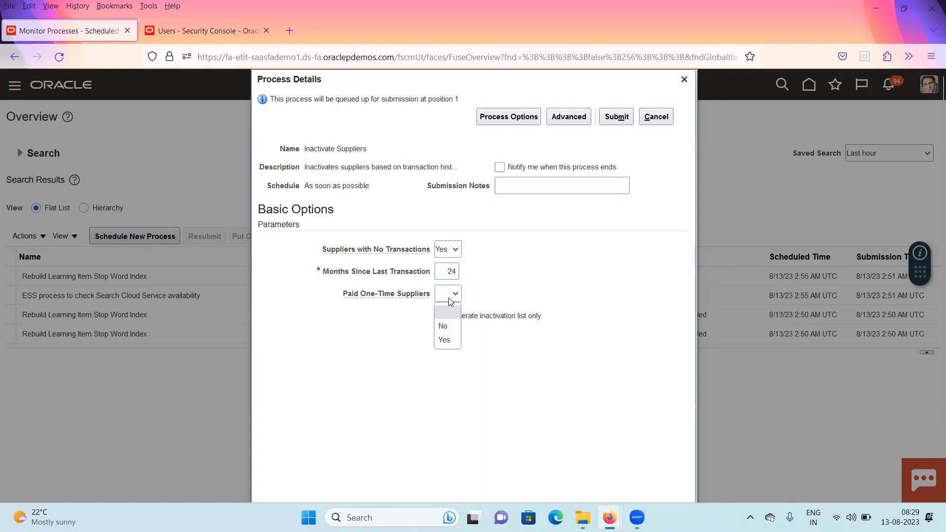
left_click(449, 341)
left_click(451, 295)
left_click(571, 289)
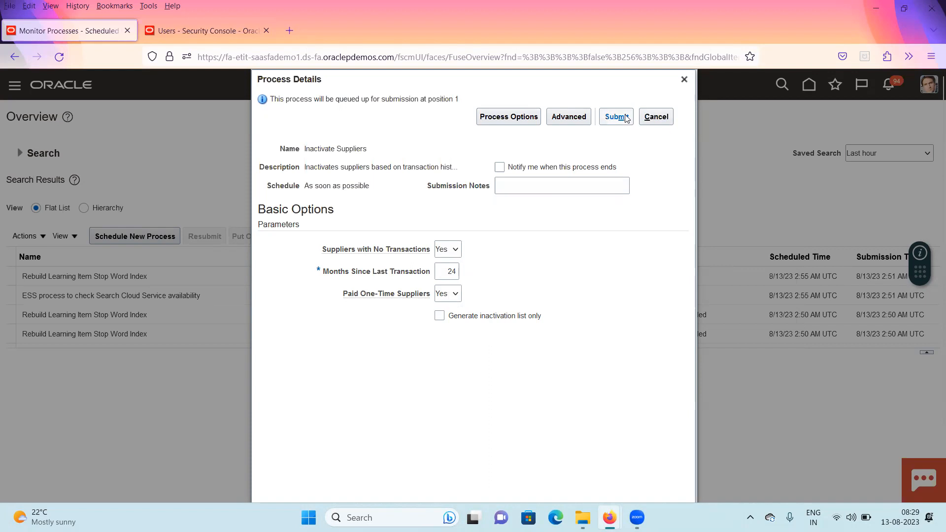
Enable the Generate inactivation list only option
double_click(451, 272)
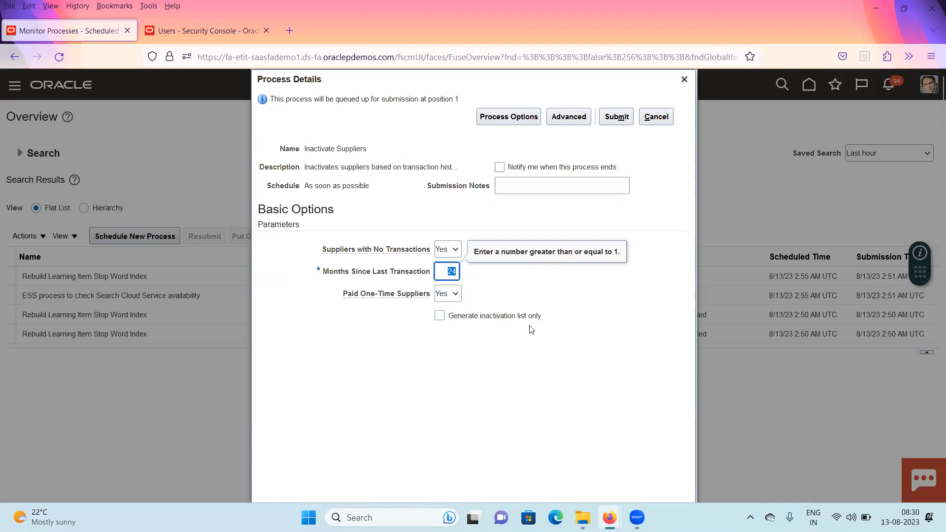
left_click(438, 318)
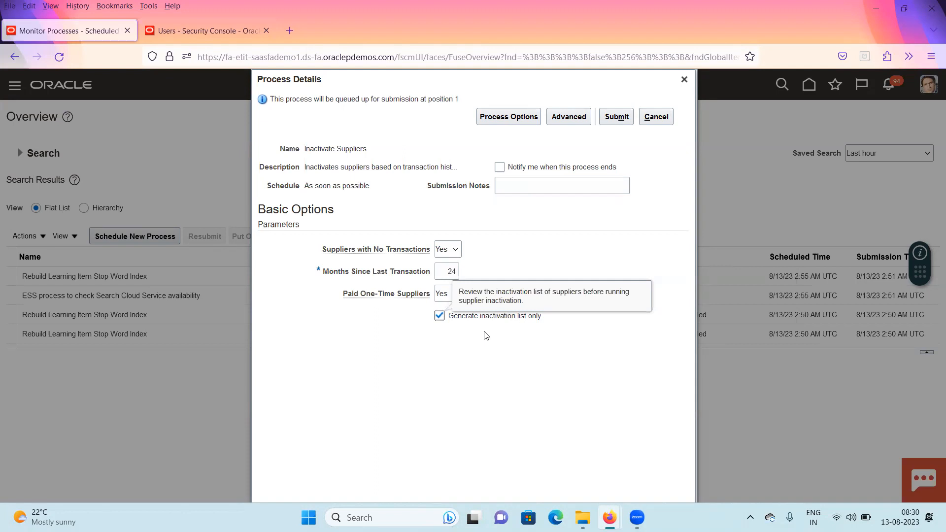
left_click(439, 316)
left_click(440, 317)
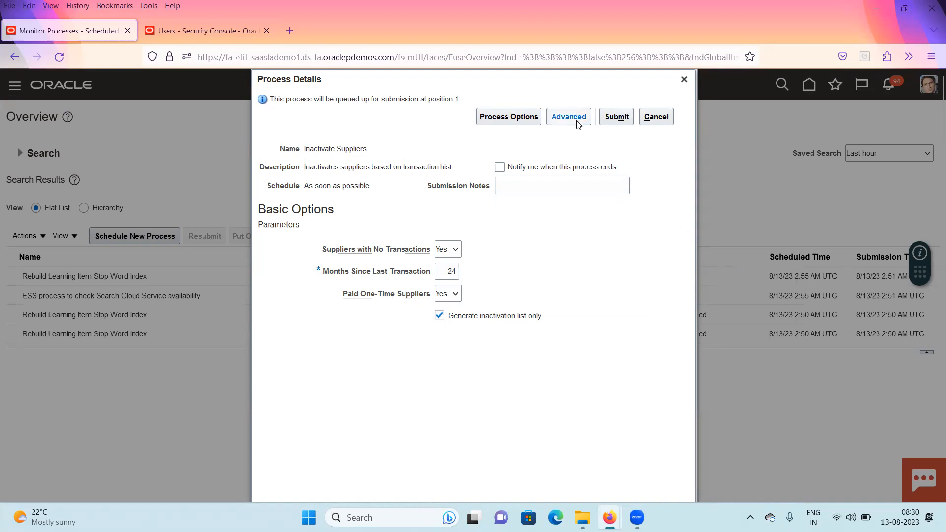
Submit the Inactivate Suppliers process and acknowledge the confirmation
left_click(621, 120)
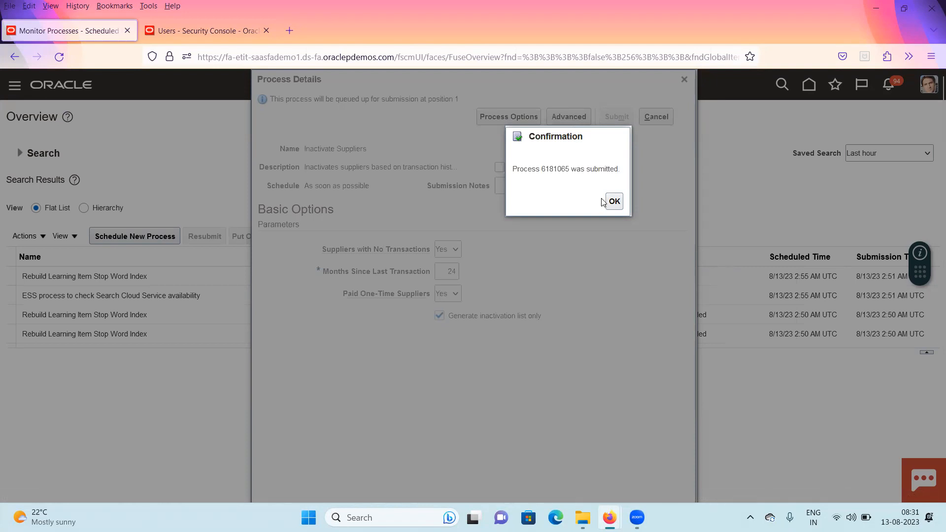
left_click(619, 208)
left_click(609, 206)
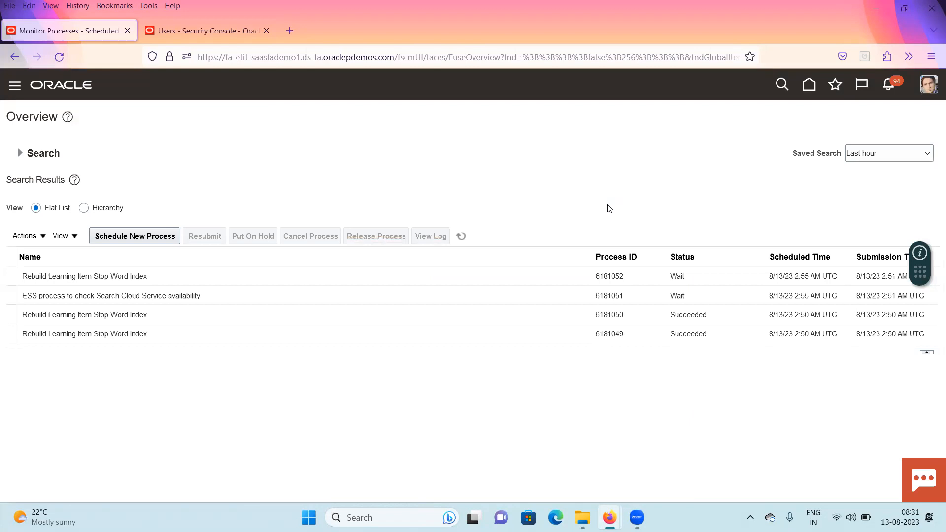
Refresh the scheduled processes list
left_click(464, 235)
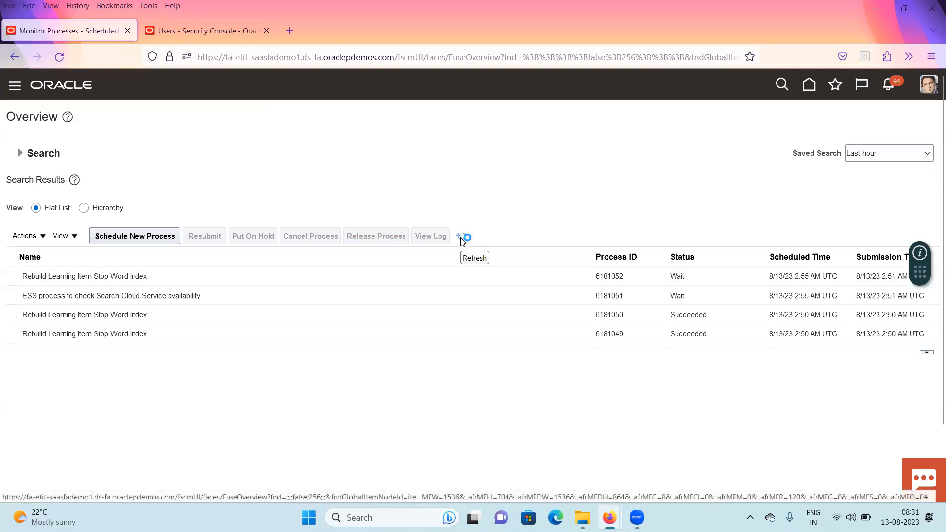
left_click(461, 239)
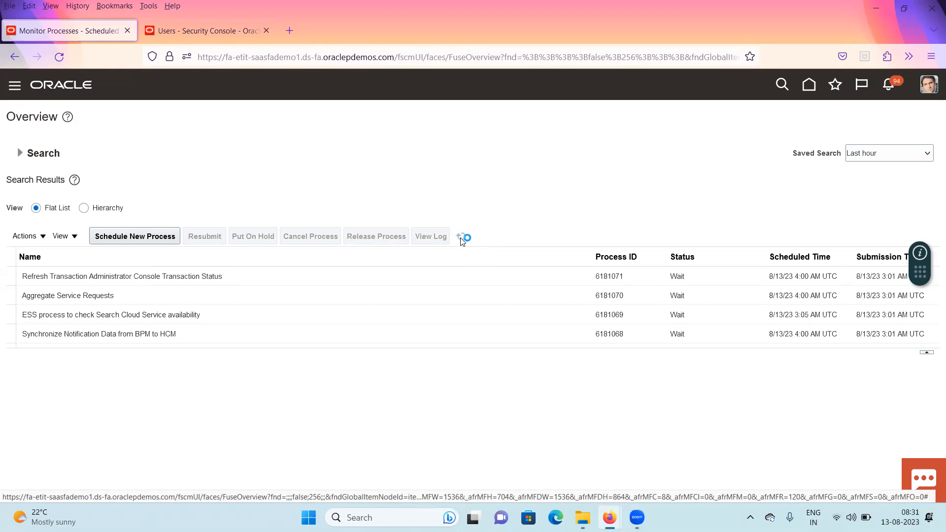
left_click(461, 238)
Search the processes by the name Inac and select the Inactivate Suppliers process
left_click(19, 153)
left_click(175, 173)
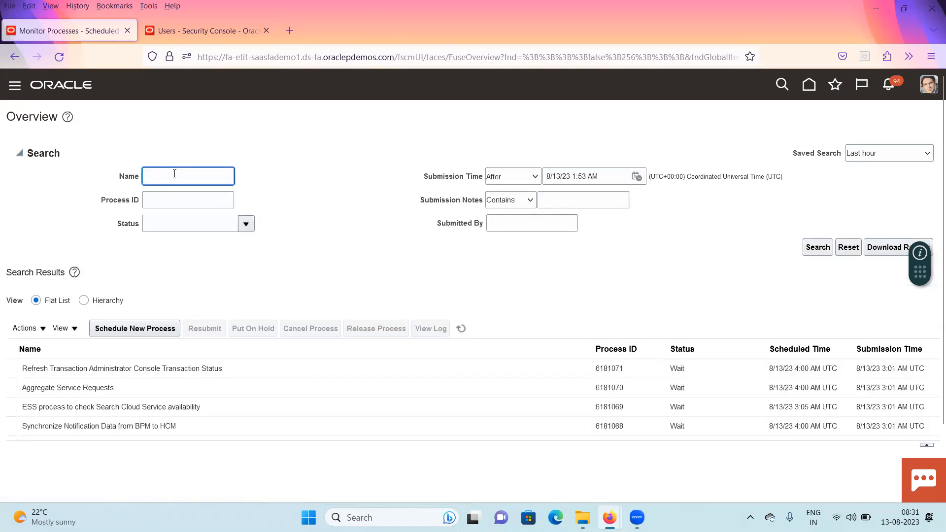
type("Inac")
left_click(686, 52)
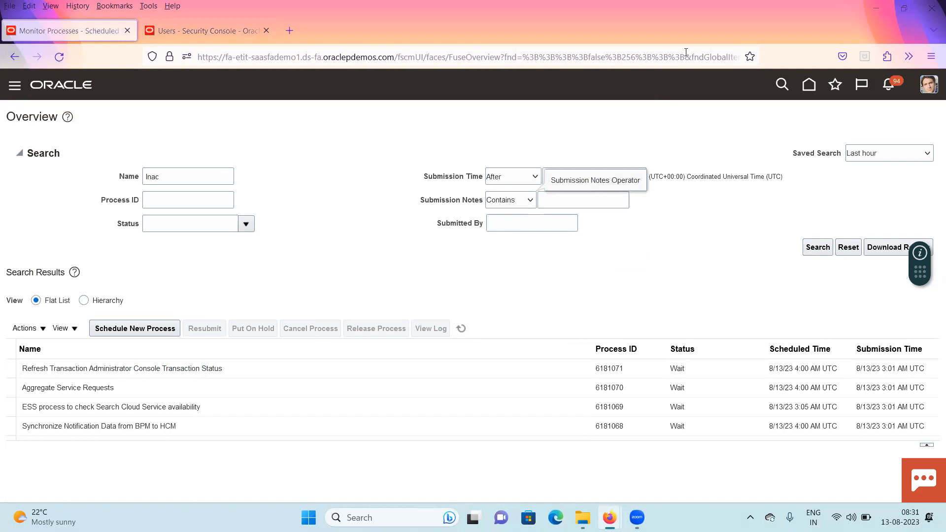
left_click(154, 369)
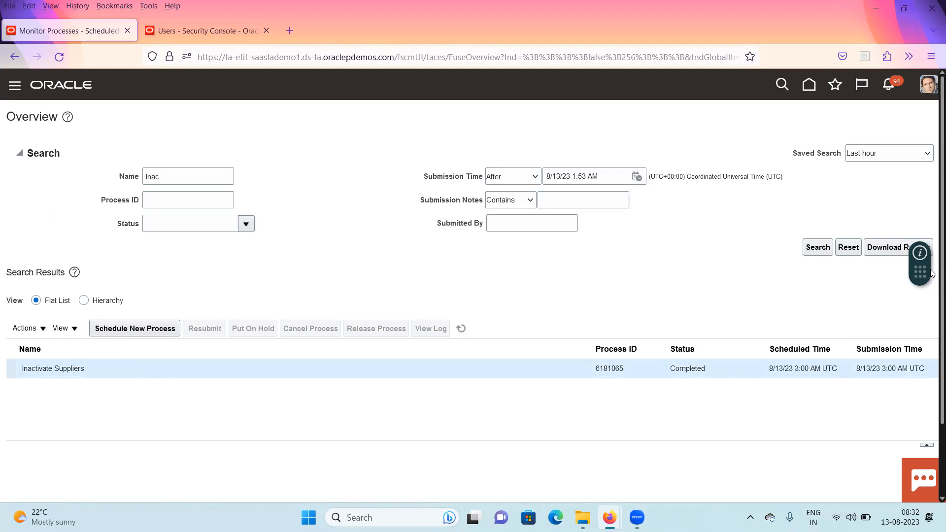
Open the process's log and output attachments and download 6181065.log and 6181065.txt
scroll(159, 432, "down", 3)
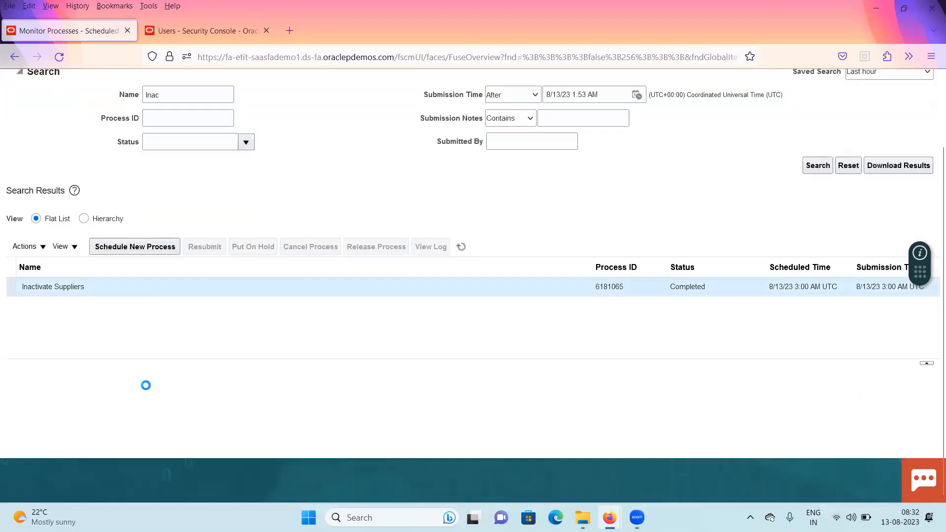
scroll(182, 393, "down", 2)
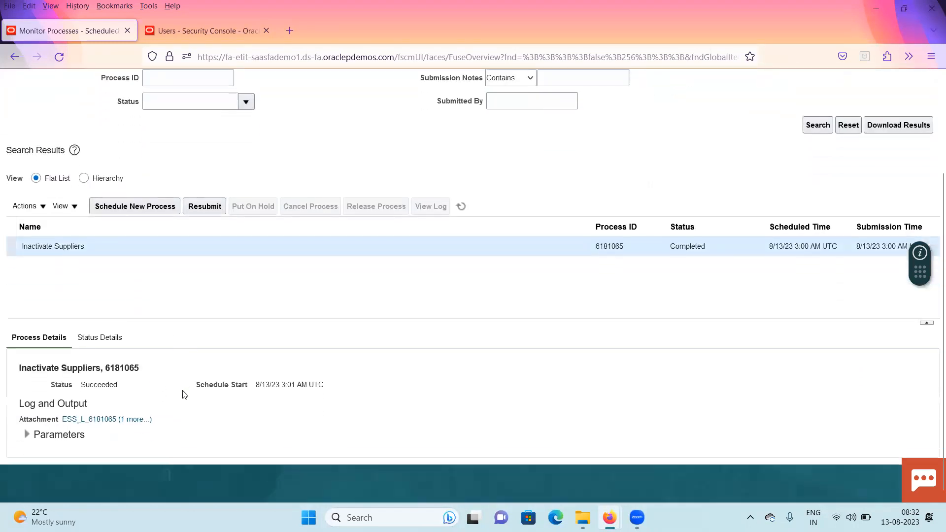
left_click(141, 414)
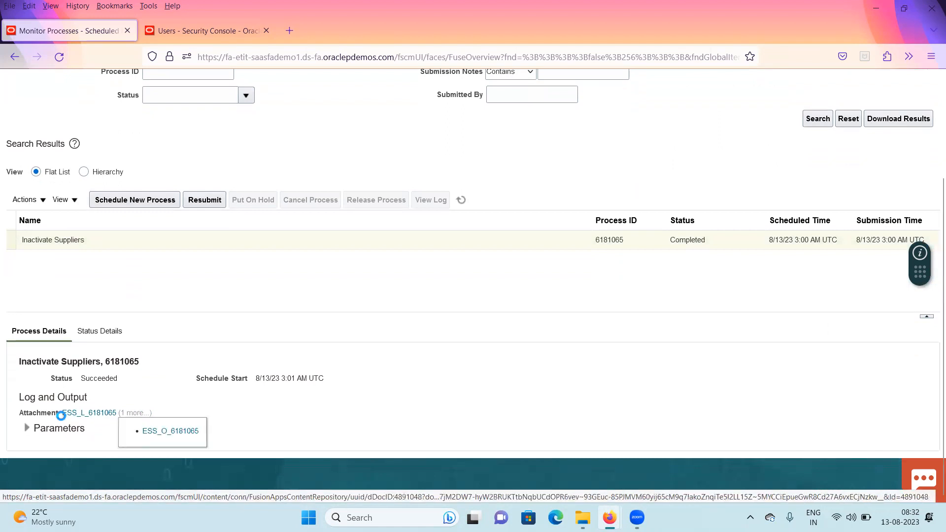
left_click(226, 259)
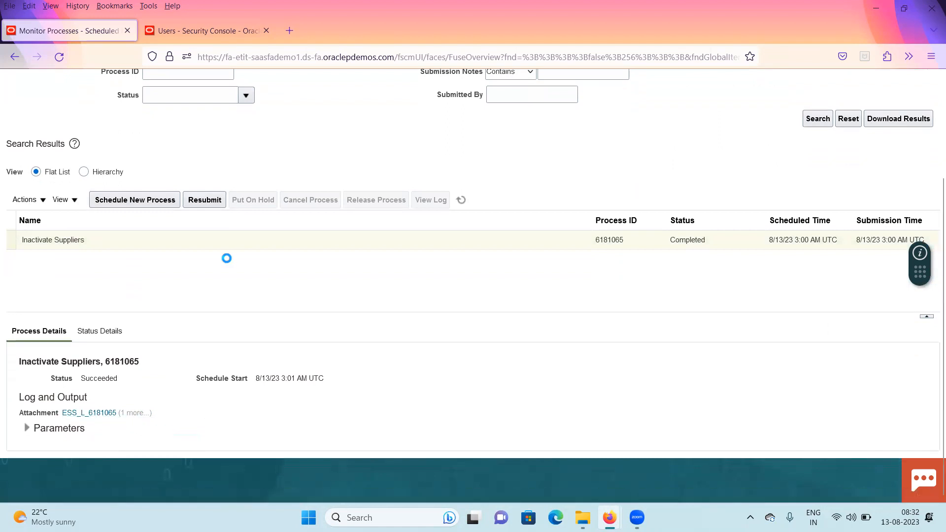
left_click(132, 411)
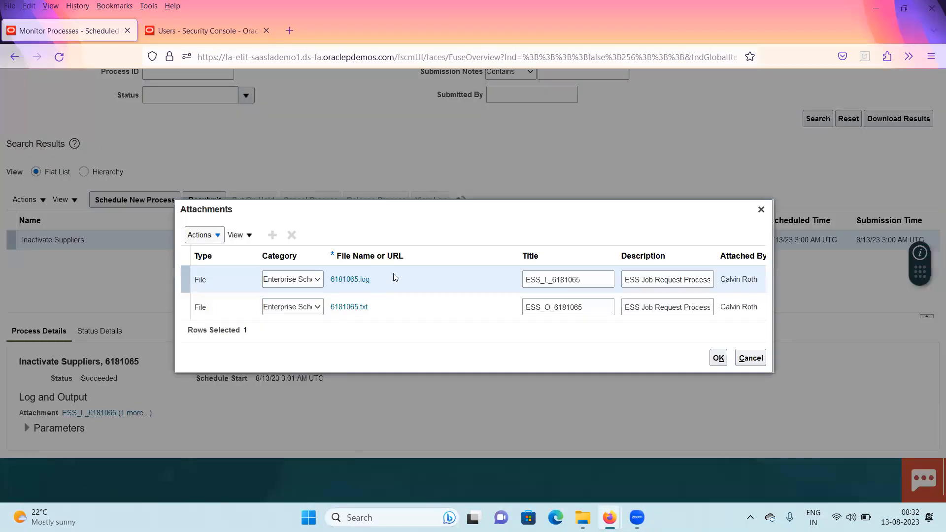
left_click(343, 281)
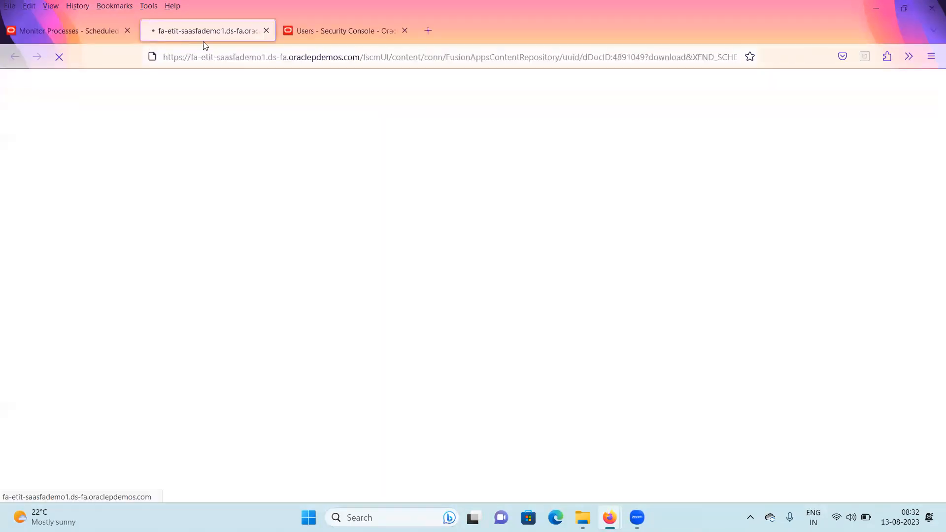
left_click(343, 308)
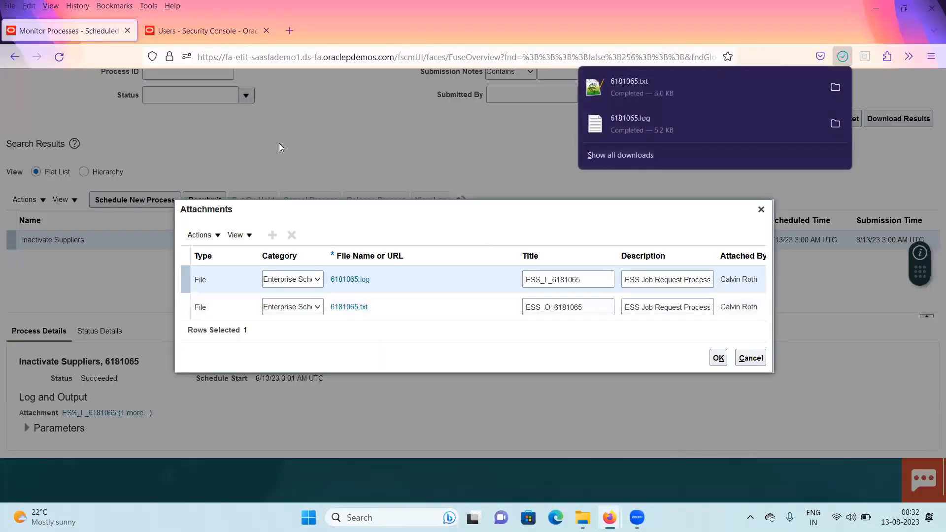
Open the downloaded 6181065.log file and read through the job log
left_click(644, 129)
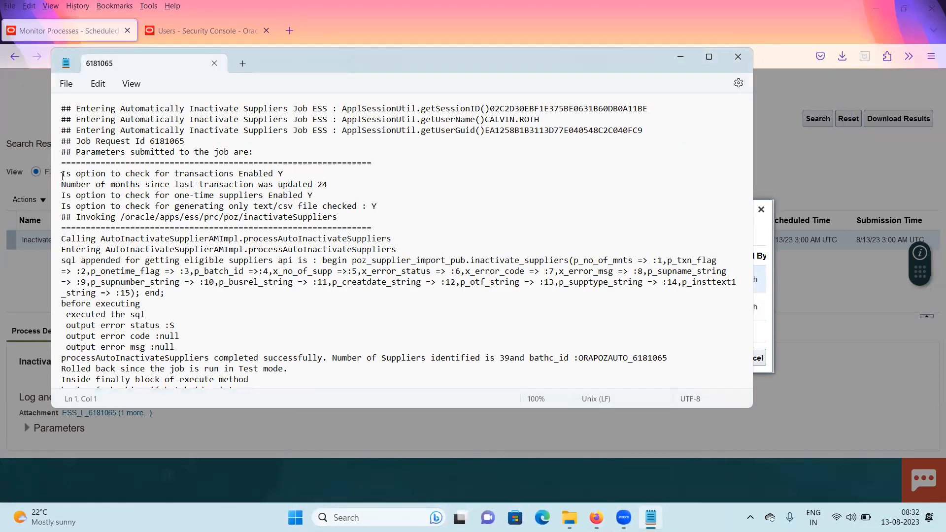
left_click_drag(348, 217, 55, 162)
scroll(272, 242, "down", 2)
scroll(272, 243, "down", 15)
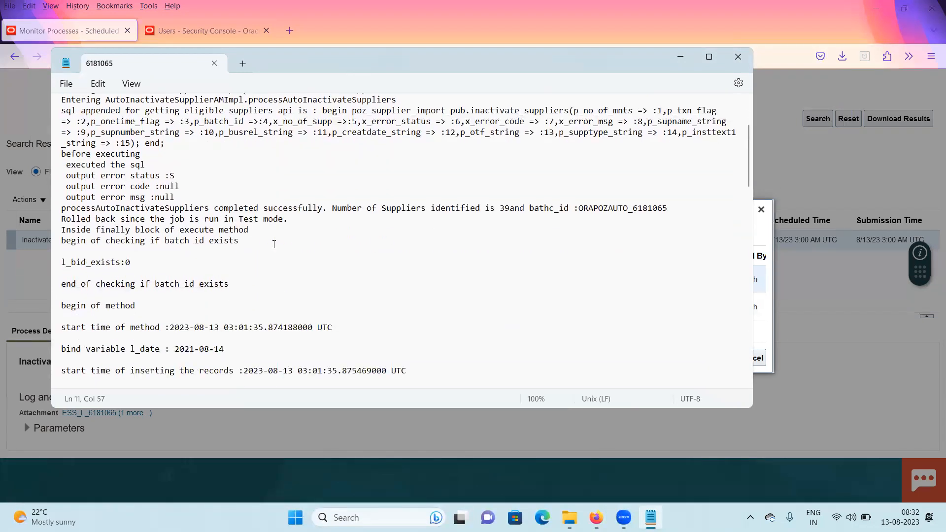
scroll(268, 245, "down", 10)
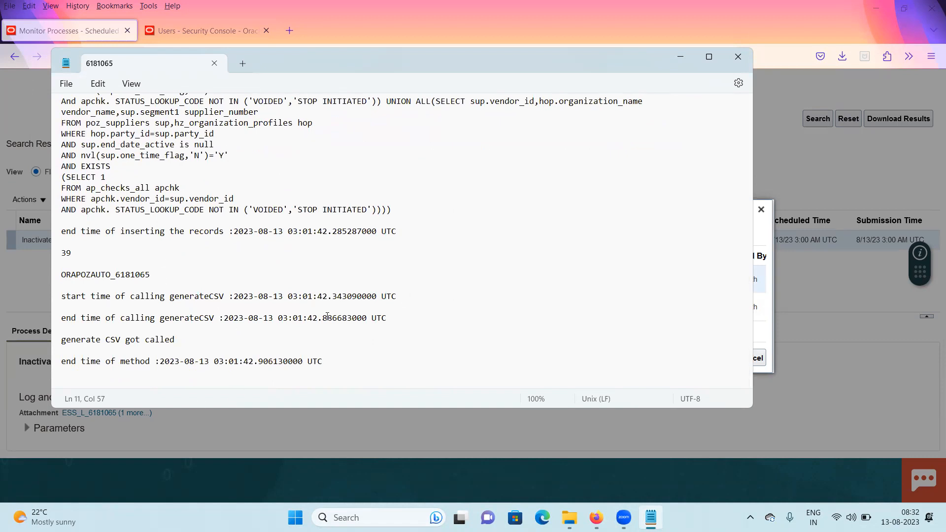
left_click(737, 57)
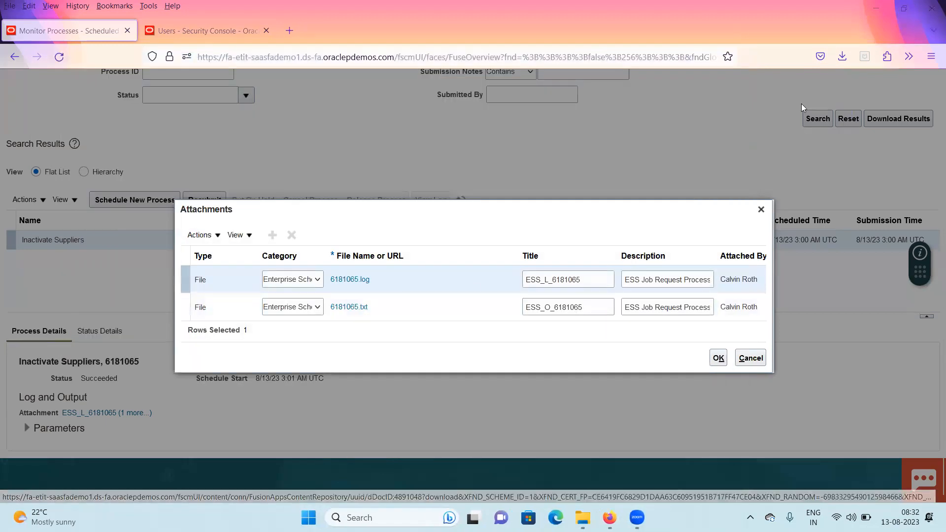
Open the downloaded 6181065.txt output listing the suppliers identified for inactivation
left_click(841, 55)
left_click(660, 82)
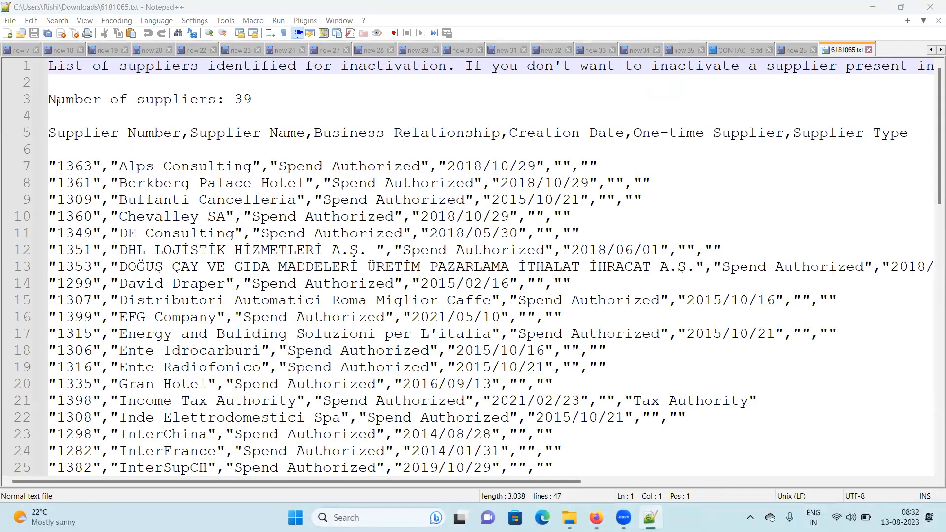
Break the header note into separate lines after "inactivation." and after "present in this list,"
triple_click(110, 104)
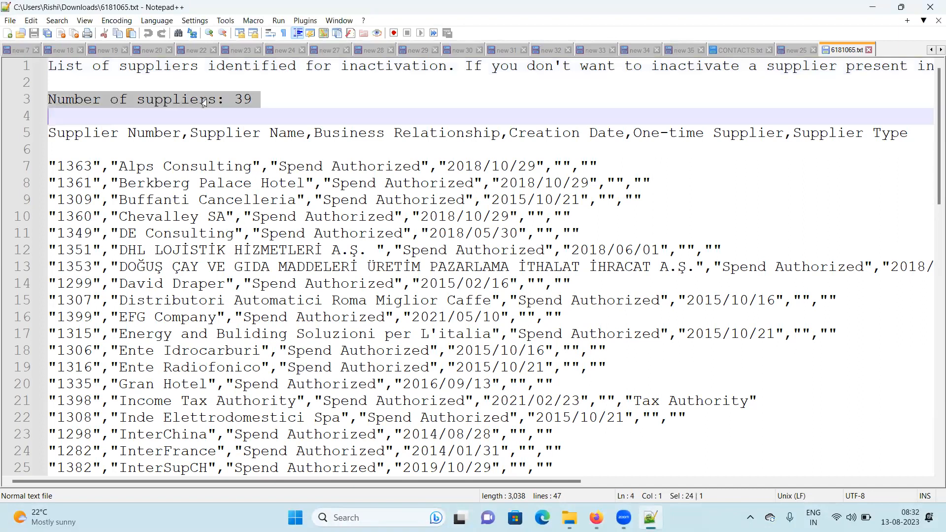
left_click(109, 76)
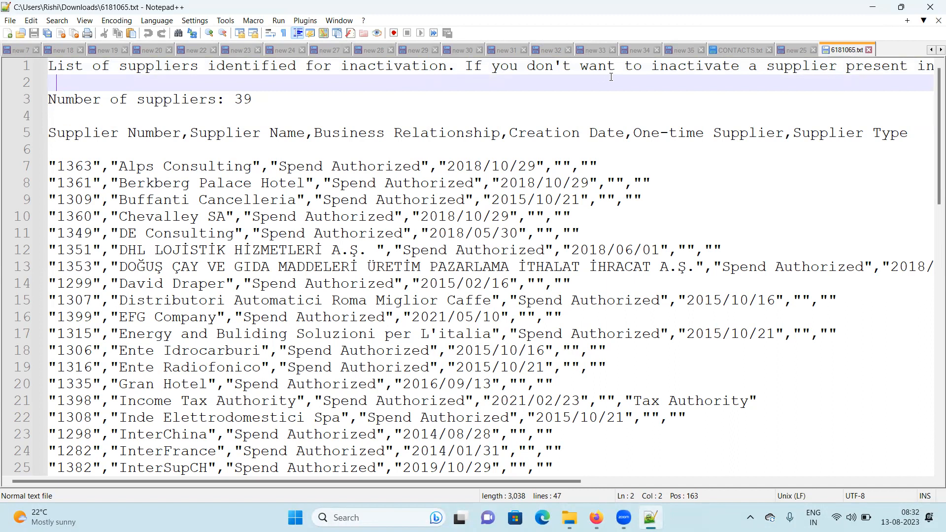
left_click(469, 66)
key("Return")
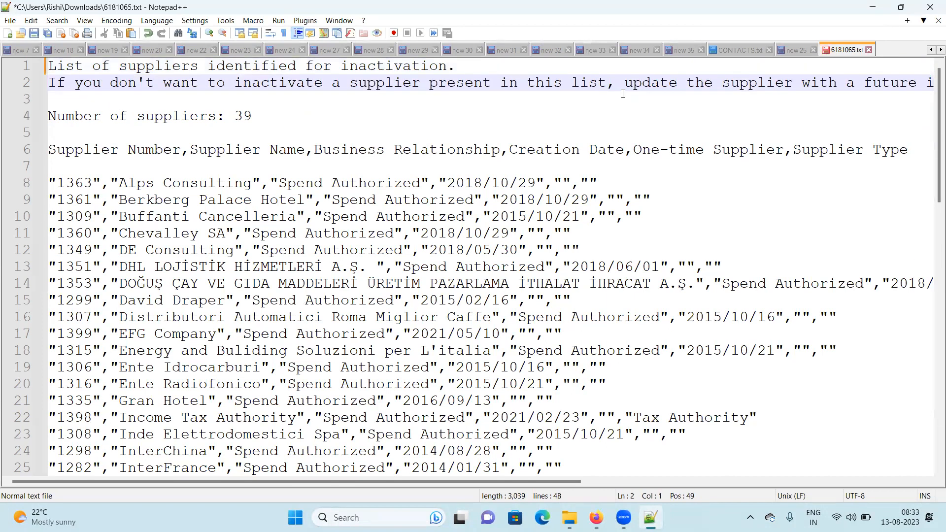
left_click(624, 82)
key("Return")
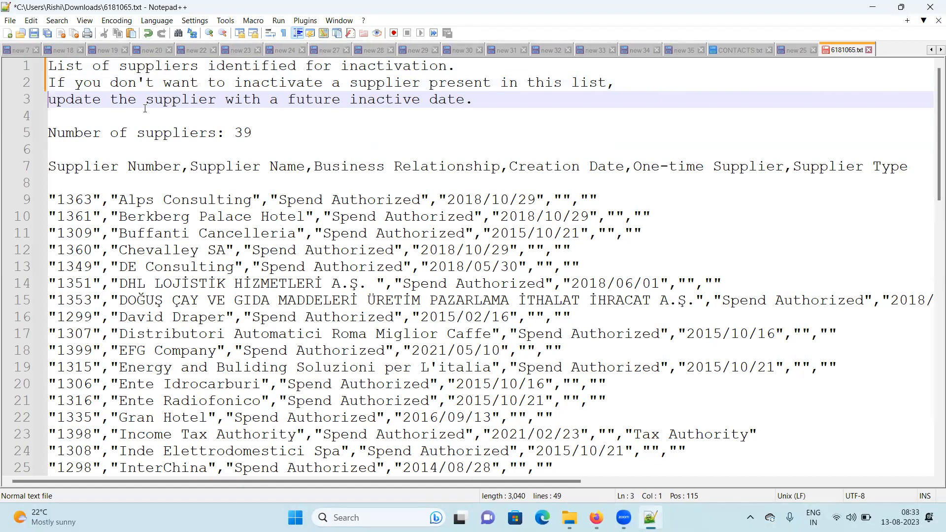
Read the note and supplier count, then scroll through the full list of suppliers identified for inactivation
double_click(309, 101)
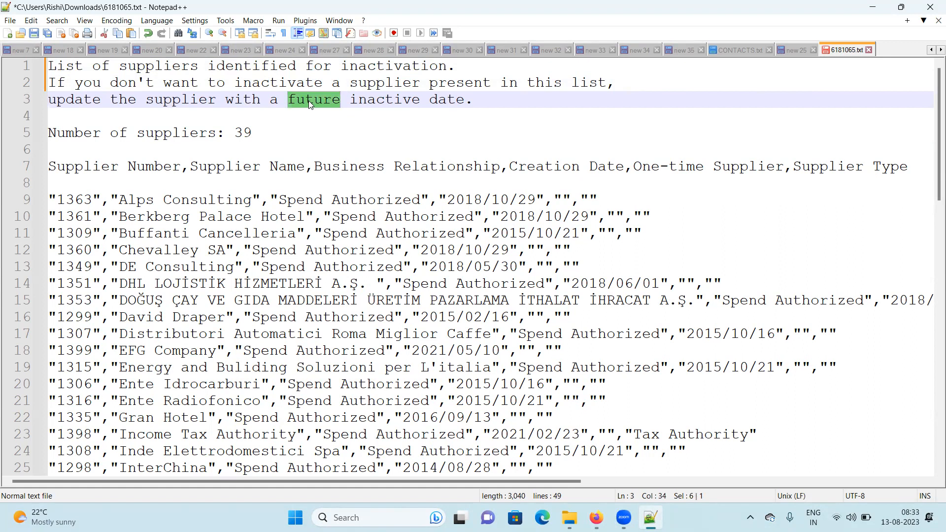
left_click(322, 100)
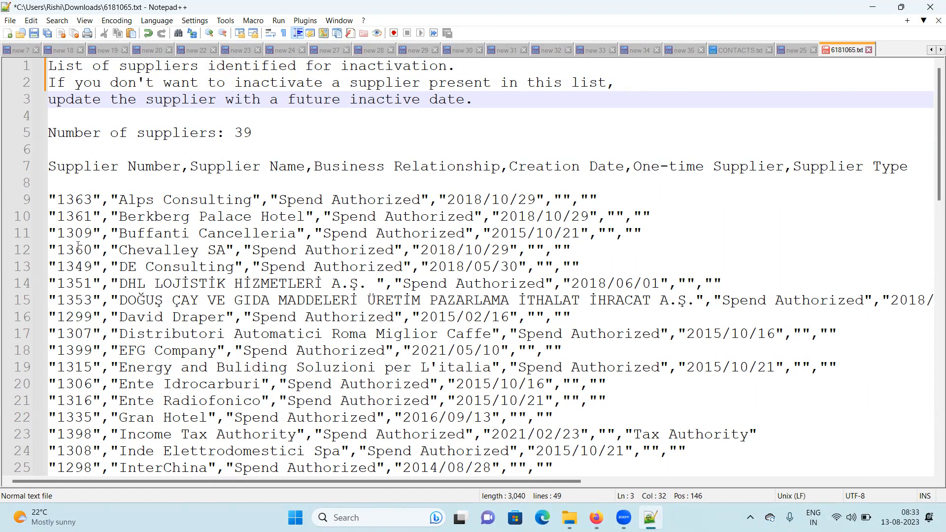
double_click(243, 133)
scroll(140, 323, "down", 7)
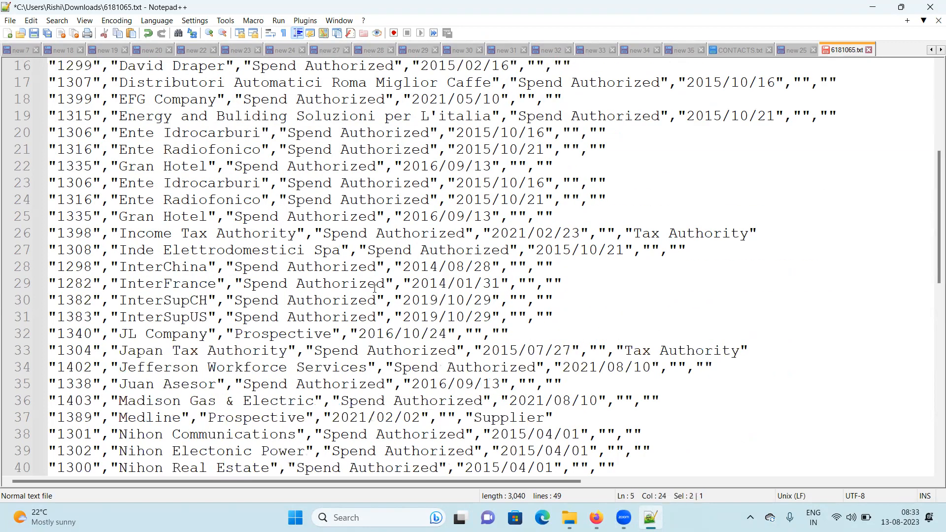
scroll(562, 317, "down", 5)
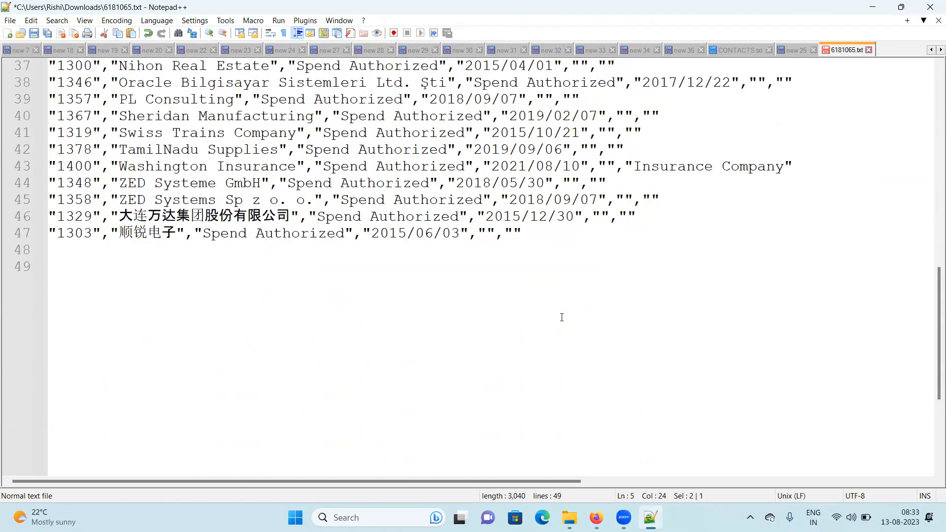
scroll(561, 317, "up", 11)
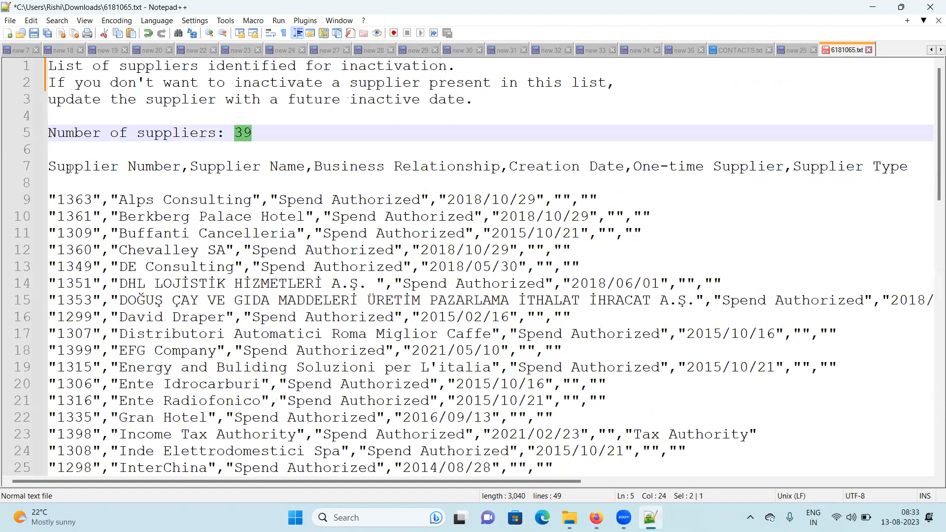
Examine each column heading of the supplier list and scroll sideways across the wide supplier rows
double_click(69, 169)
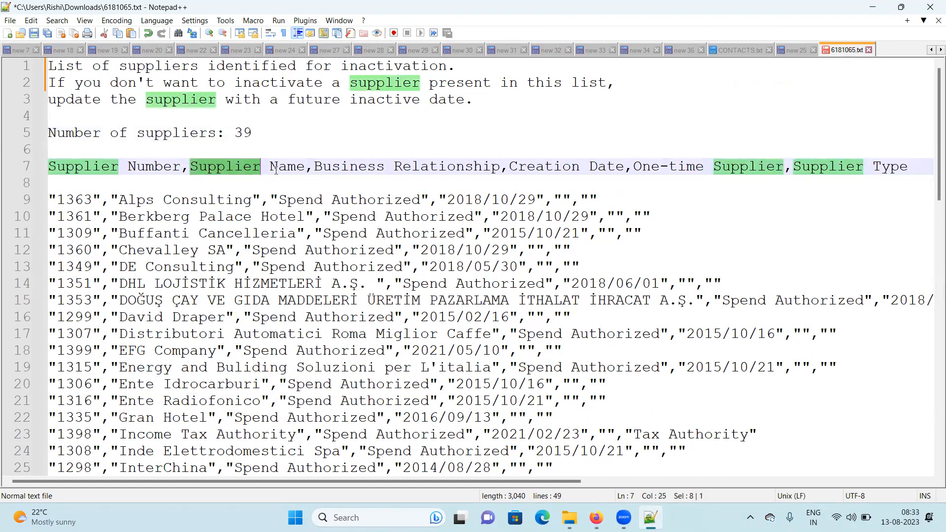
double_click(362, 168)
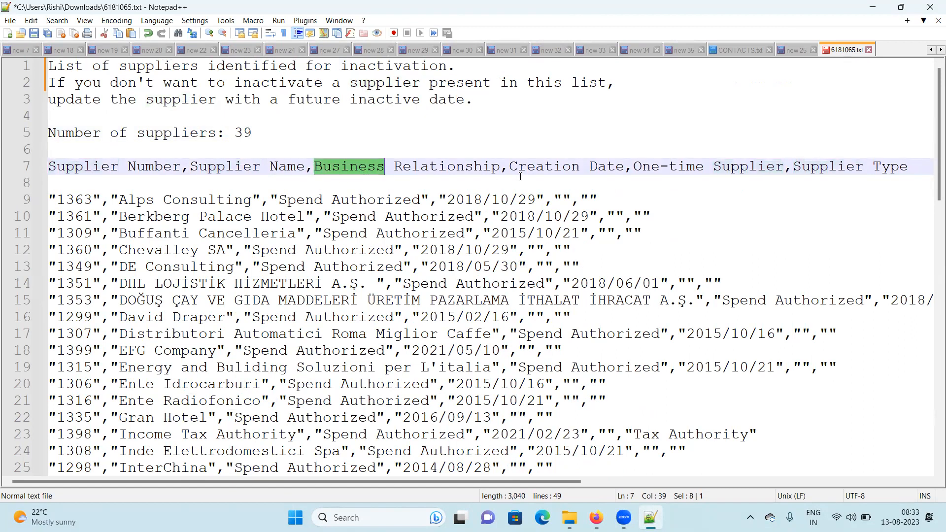
left_click_drag(509, 167, 624, 166)
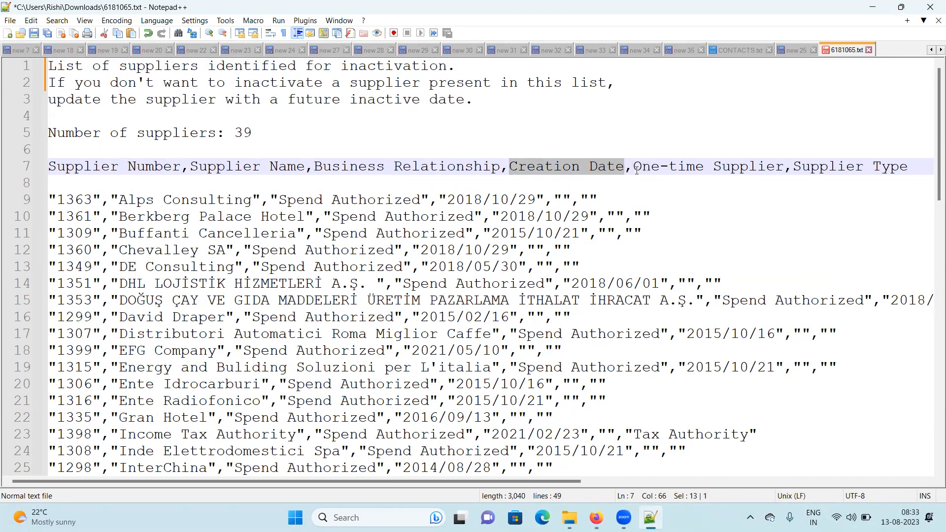
left_click_drag(633, 167, 640, 166)
left_click_drag(724, 165, 906, 160)
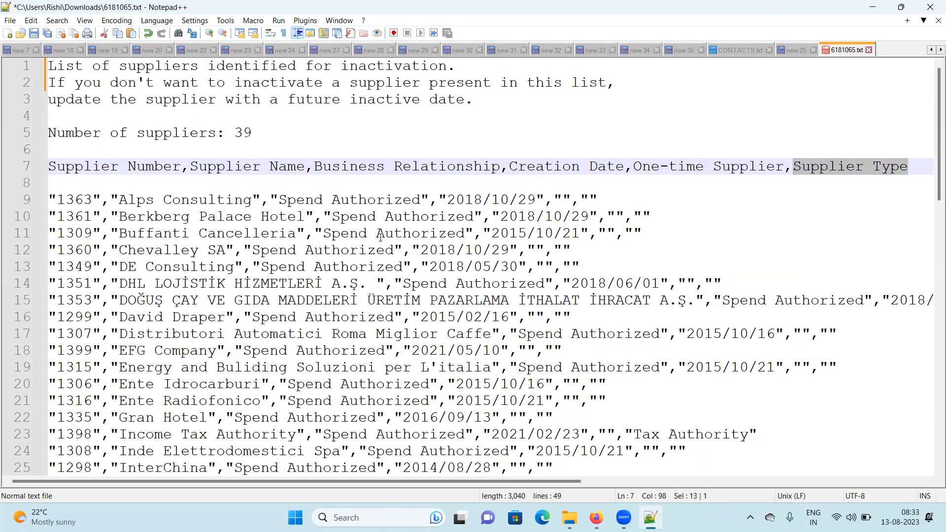
left_click_drag(574, 481, 697, 474)
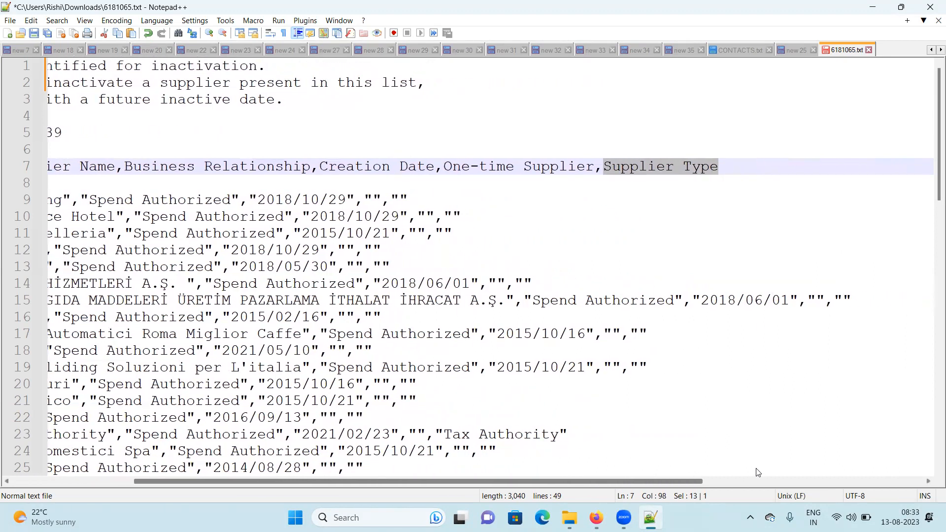
scroll(705, 472, "left", 5)
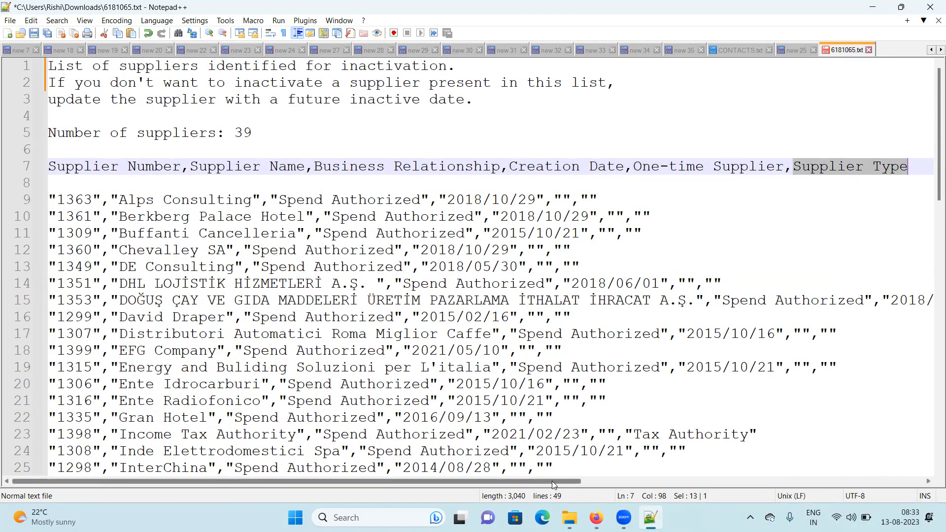
left_click_drag(570, 480, 572, 480)
left_click_drag(630, 479, 280, 476)
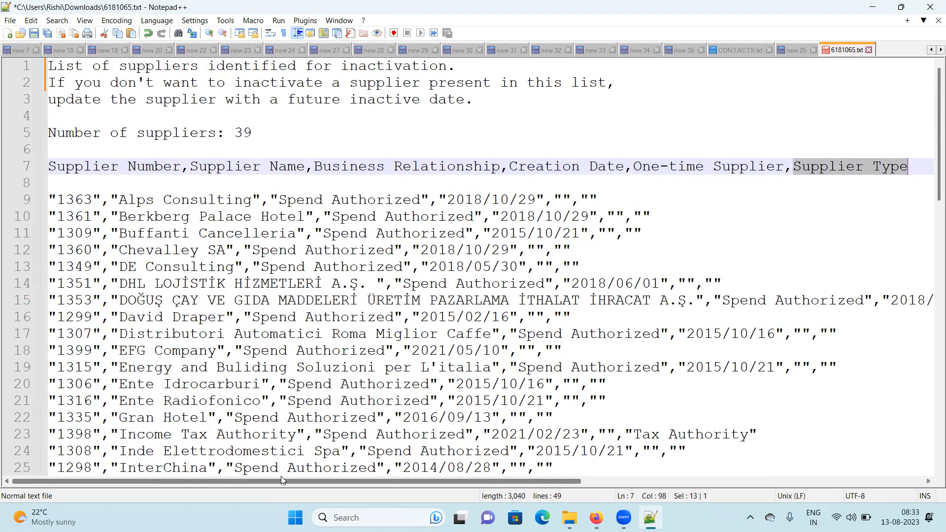